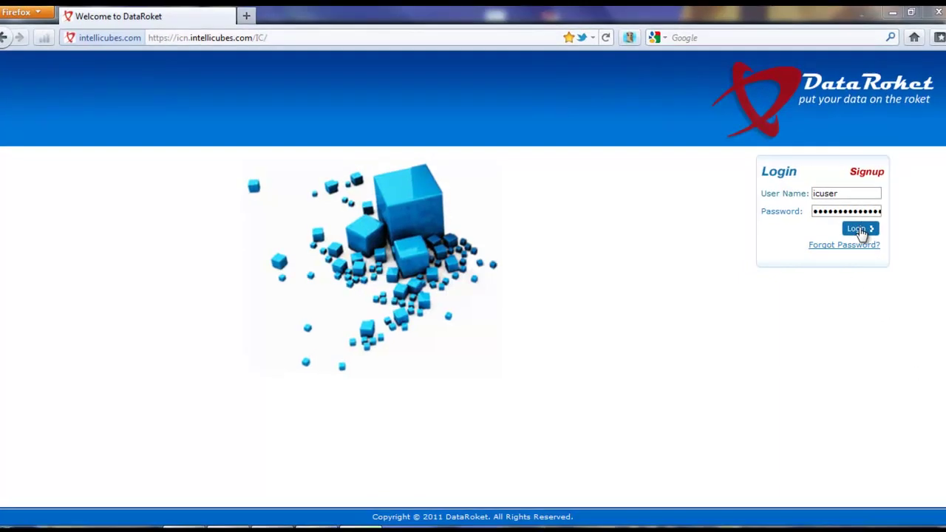
# - Sign in to the DataRoket portal with the user name and password
pyautogui.click(861, 230)
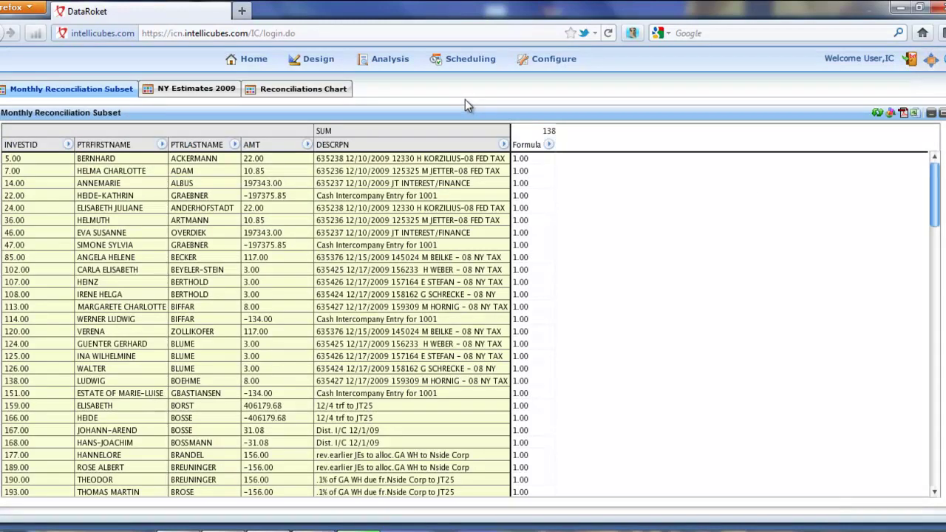
# - Move from NY Estimates 2009 to the Reconciliations Chart with its KPI gauge and TRXAmount pie
pyautogui.click(224, 86)
pyautogui.click(275, 89)
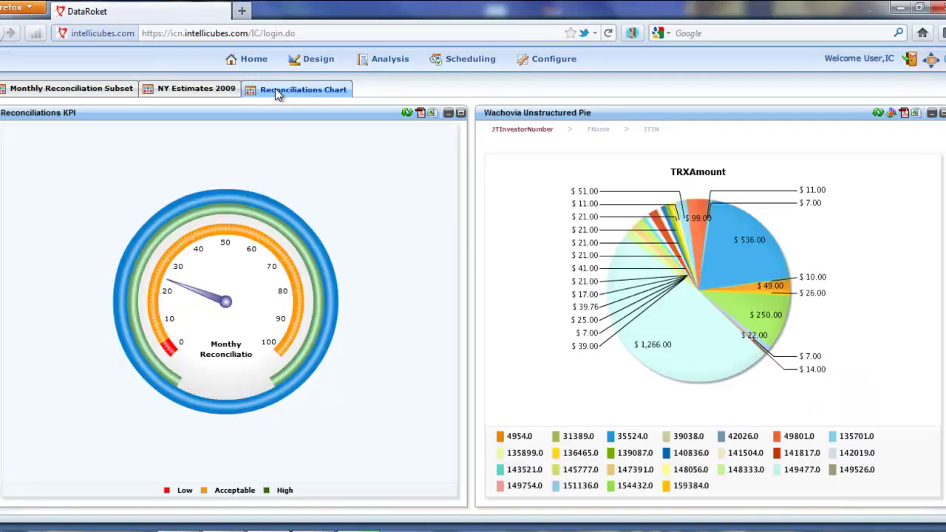
# - Start an empty New Package from the Design menu's Packages option
pyautogui.click(313, 60)
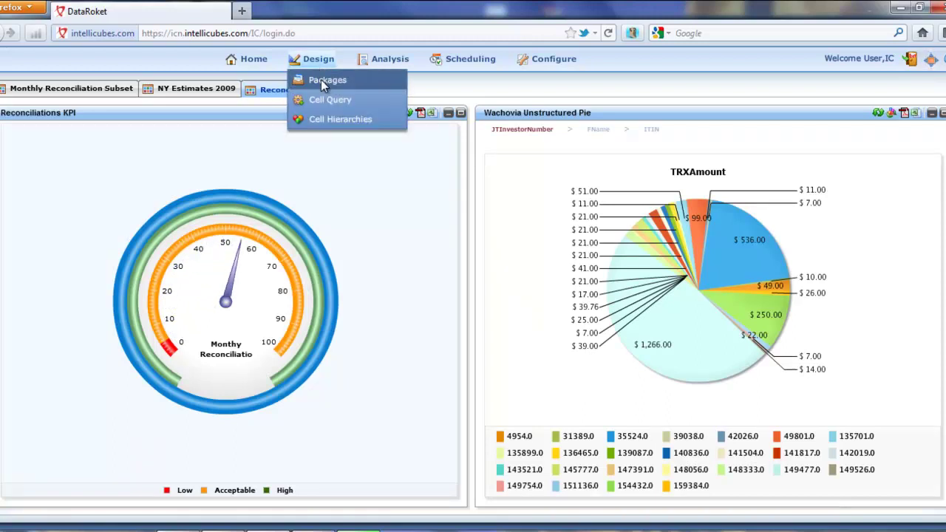
pyautogui.click(321, 79)
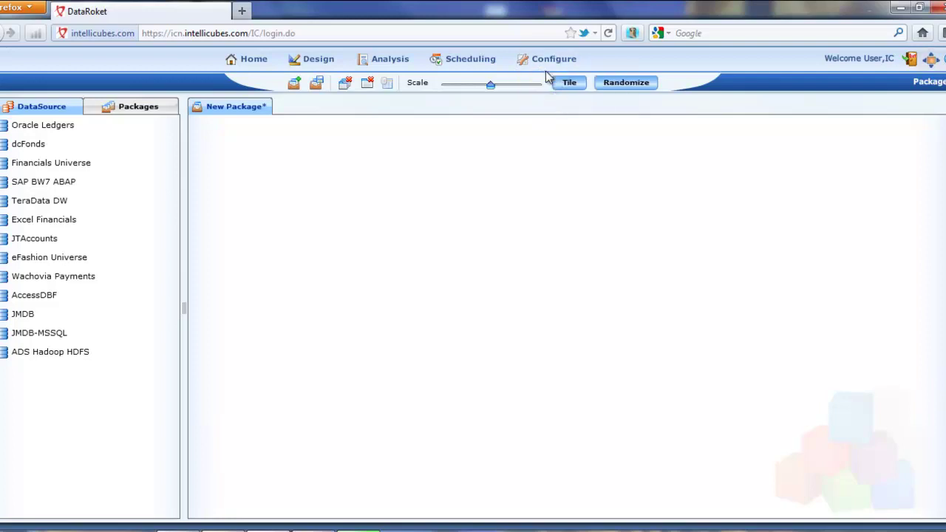
pyautogui.moveTo(554, 62)
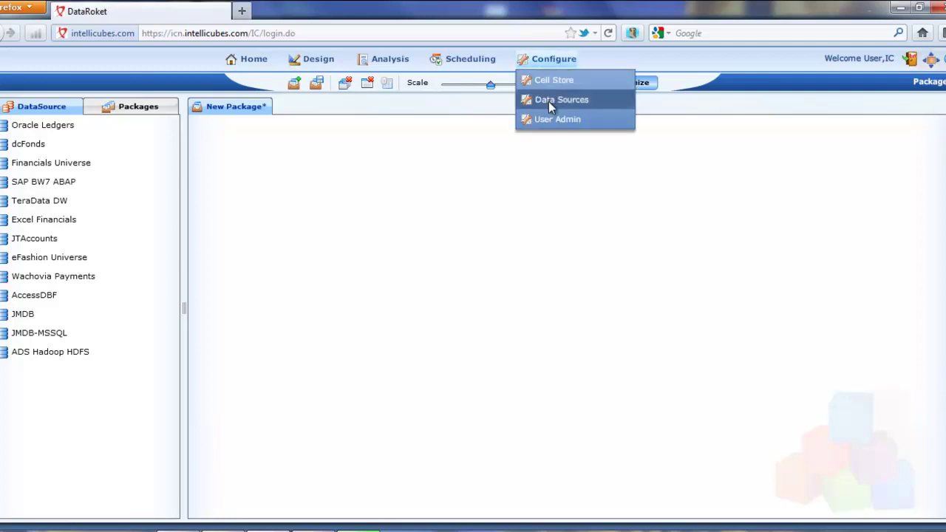
pyautogui.click(548, 101)
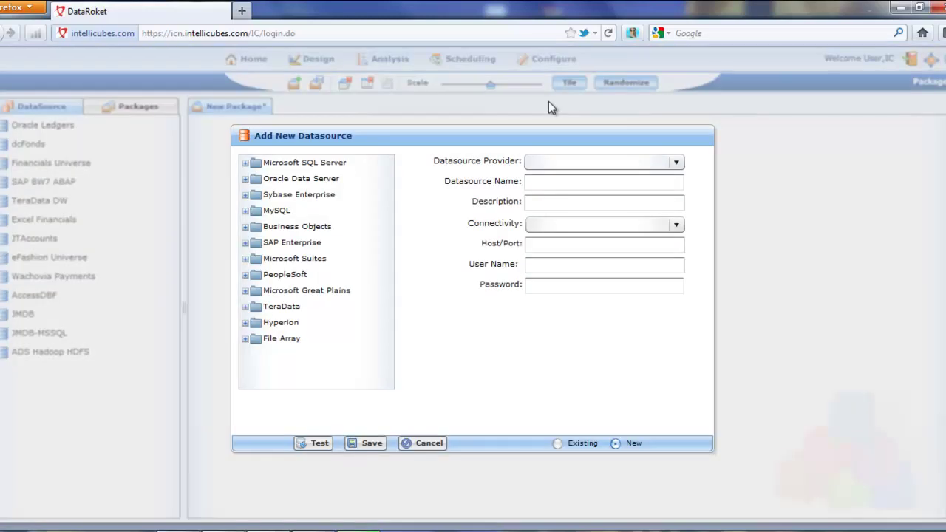
pyautogui.click(246, 227)
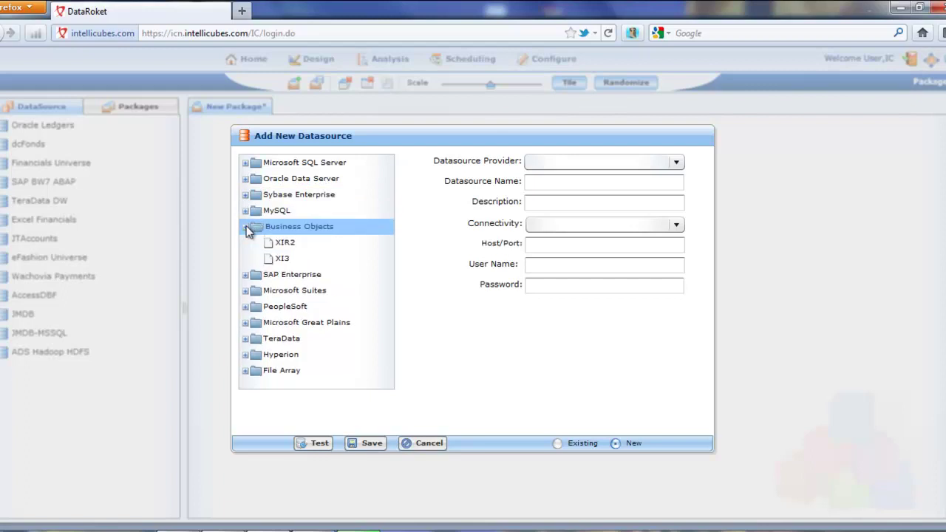
pyautogui.click(283, 242)
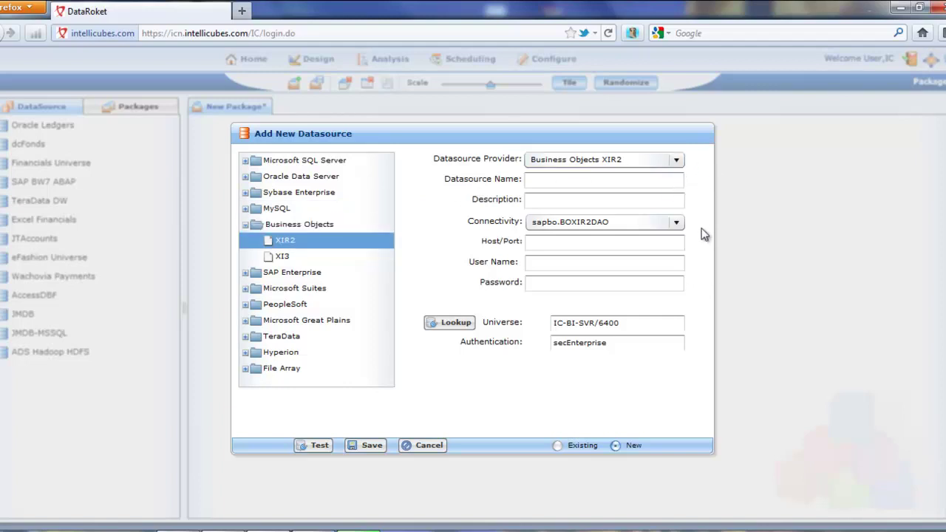
pyautogui.click(435, 445)
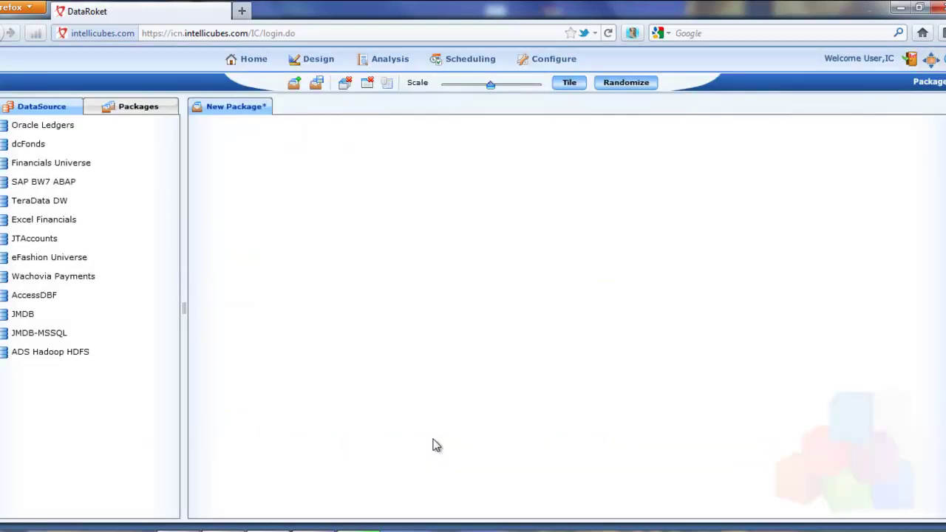
# - Drag the Financials Universe Unv View tables onto the New Package canvas and tile them
pyautogui.click(77, 164)
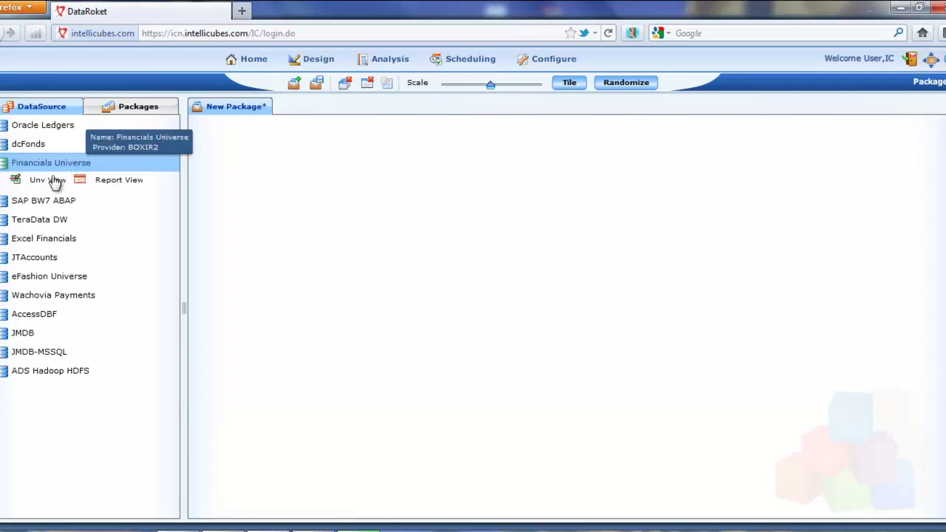
pyautogui.click(47, 181)
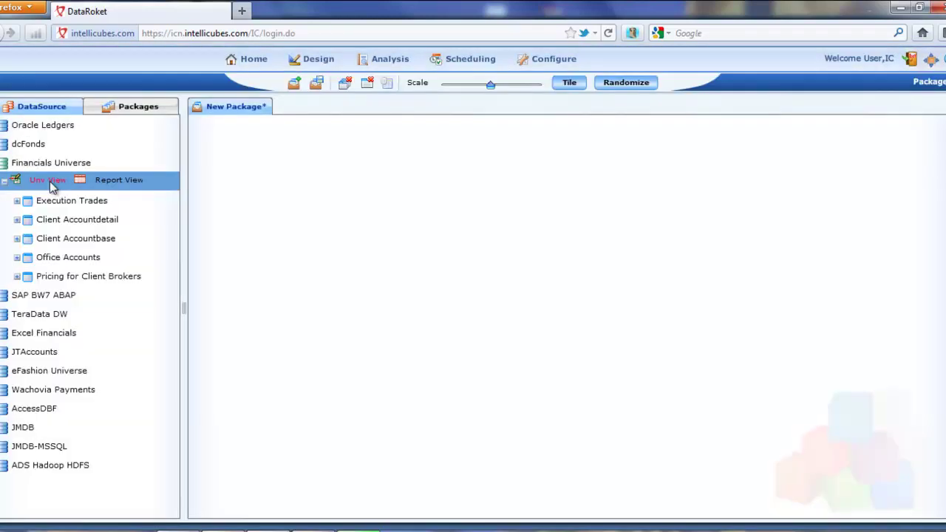
pyautogui.moveTo(52, 187); pyautogui.dragTo(365, 181)
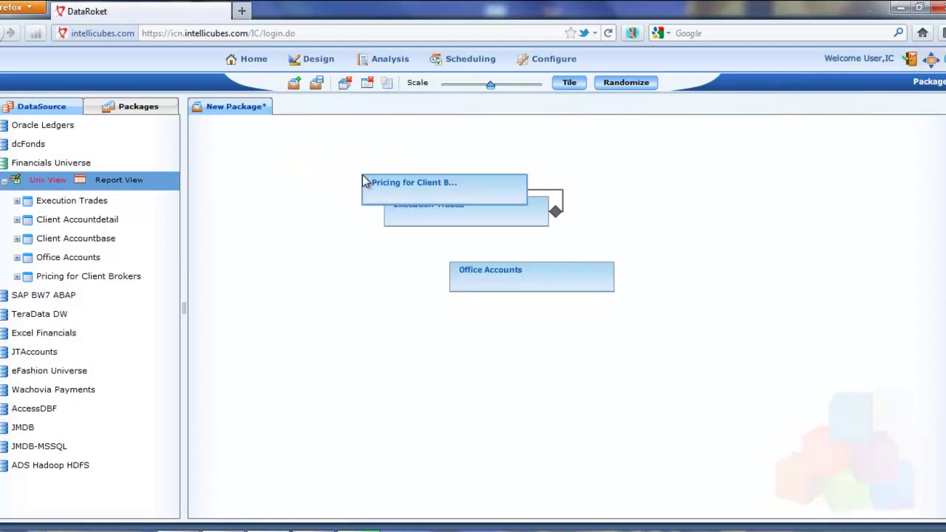
pyautogui.click(362, 177)
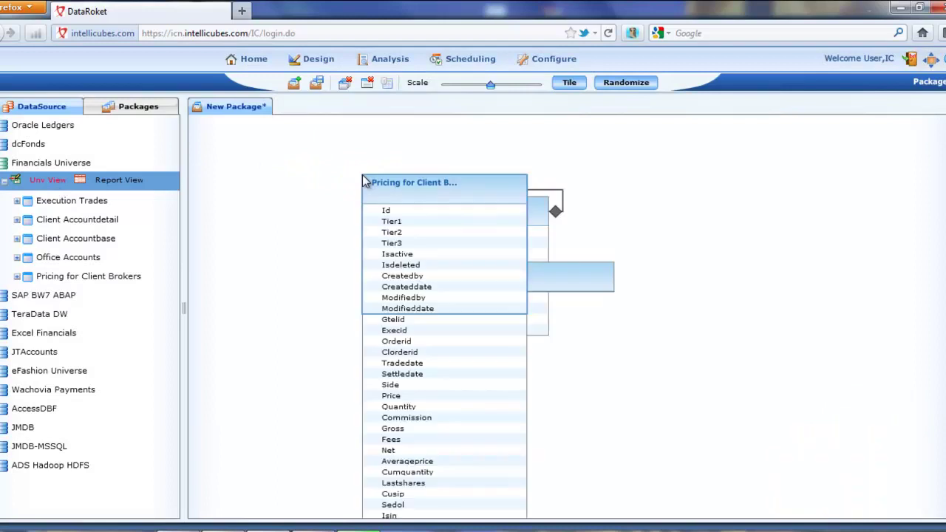
pyautogui.click(574, 86)
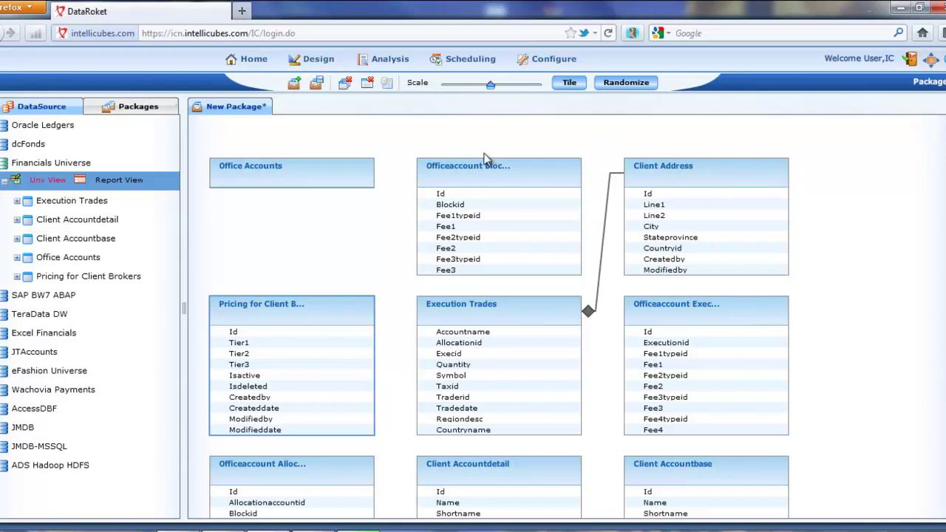
# - Save the package as bo100511 and acknowledge the success message
pyautogui.click(317, 83)
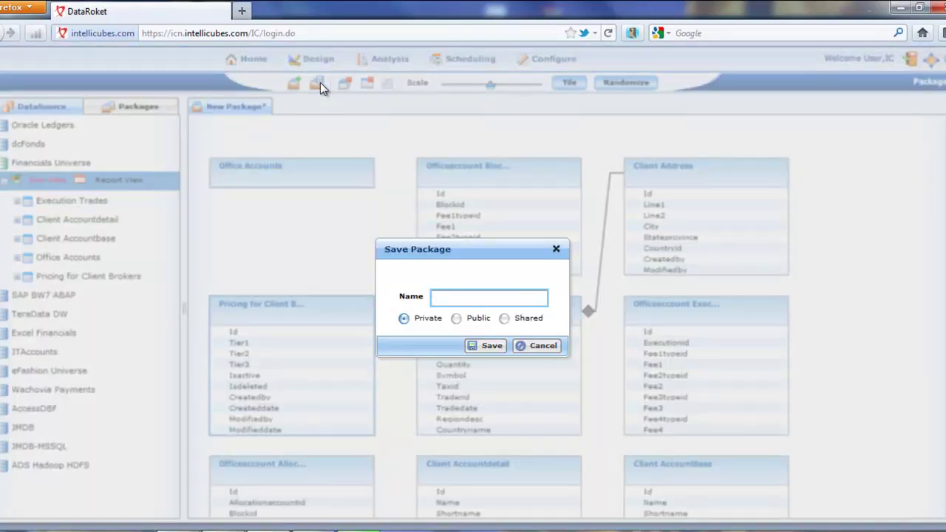
pyautogui.write('bo200511')
pyautogui.press('BackSpace')
pyautogui.press('BackSpace')
pyautogui.press('BackSpace')
pyautogui.press('BackSpace')
pyautogui.press('BackSpace')
pyautogui.write('100511')
pyautogui.click(494, 347)
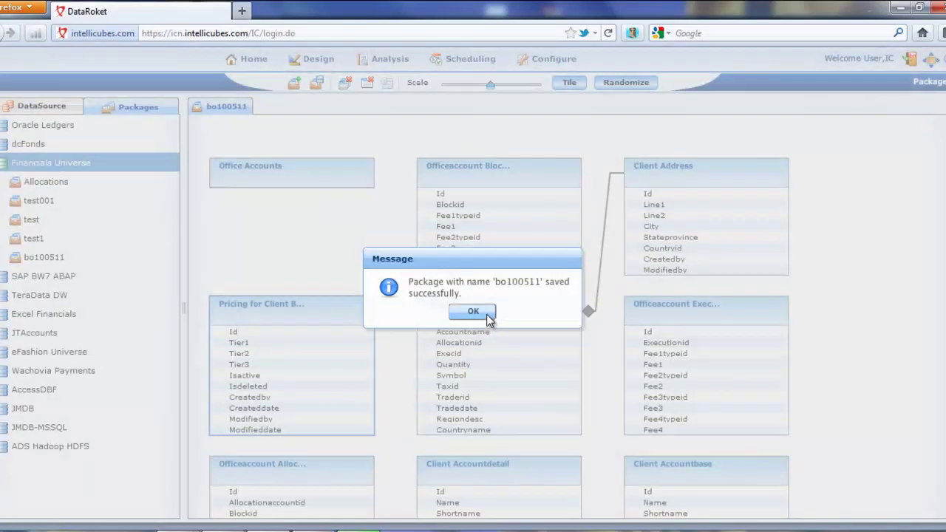
pyautogui.click(486, 314)
# - Start a new cell query and add the tiled bo100511 package tables to its canvas
pyautogui.click(321, 60)
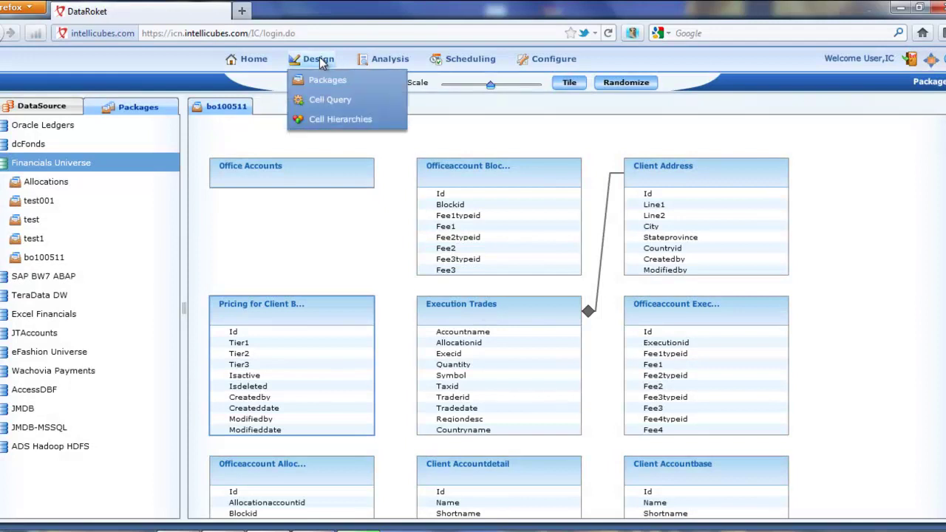
pyautogui.click(322, 98)
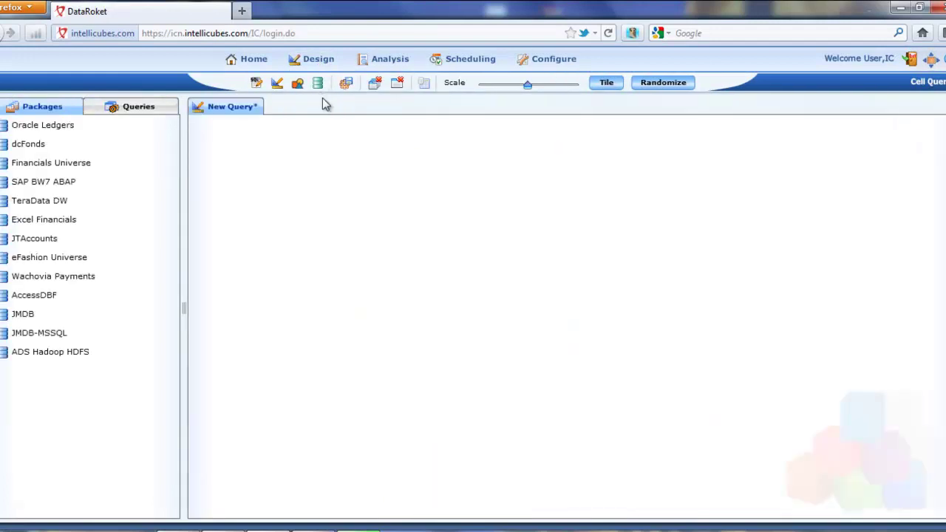
pyautogui.click(74, 164)
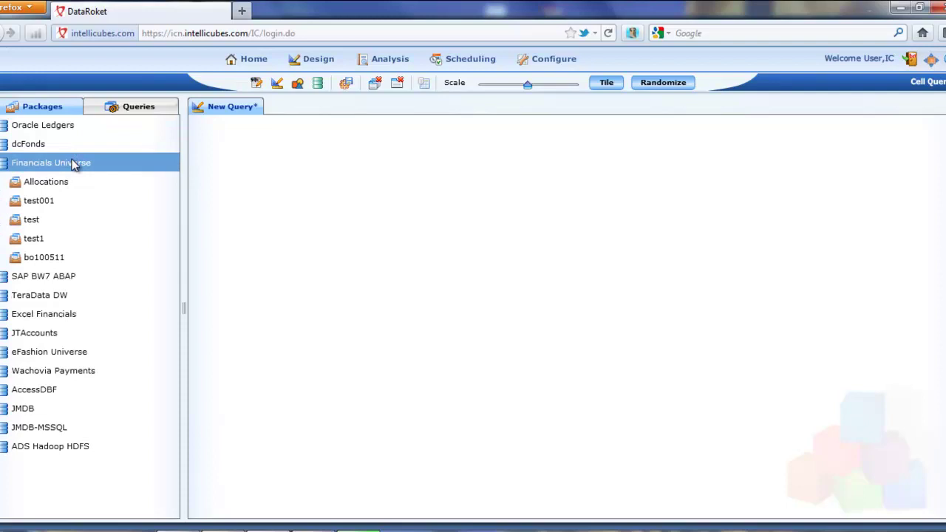
pyautogui.click(55, 257)
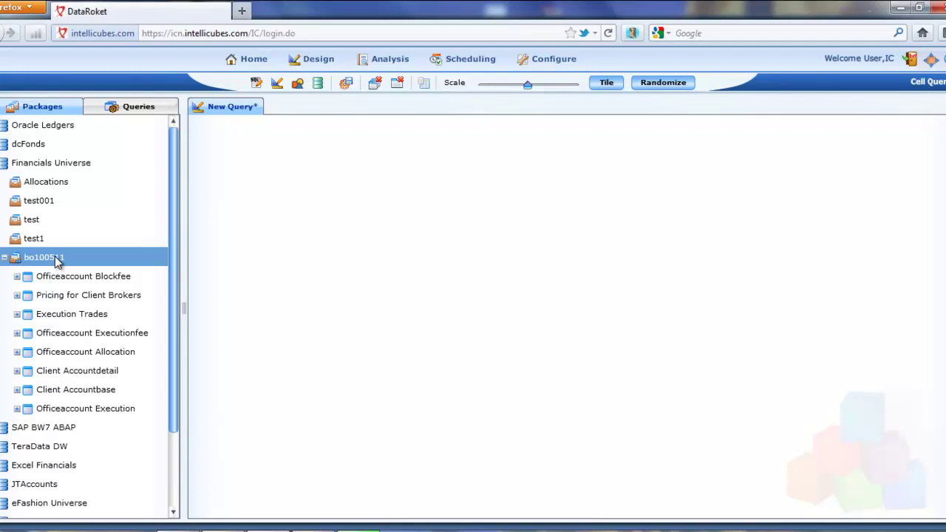
pyautogui.moveTo(57, 262); pyautogui.dragTo(359, 211)
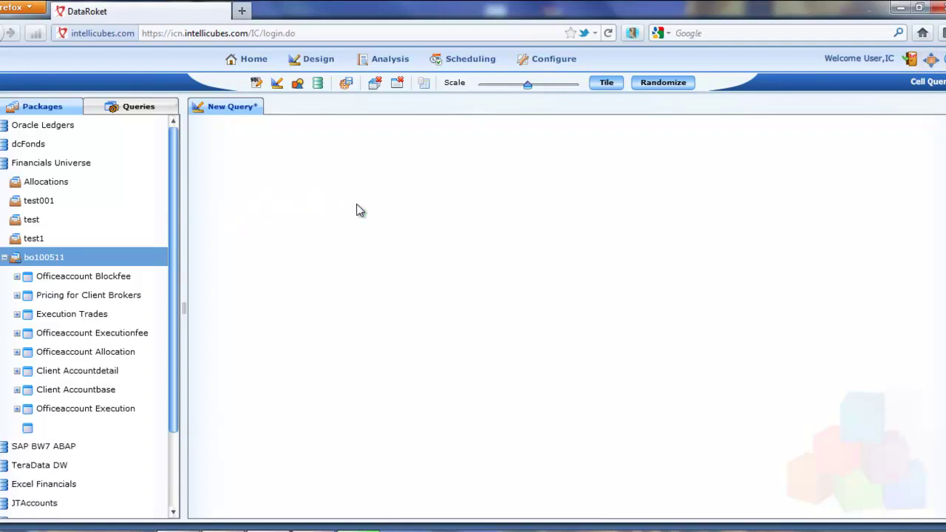
pyautogui.click(605, 83)
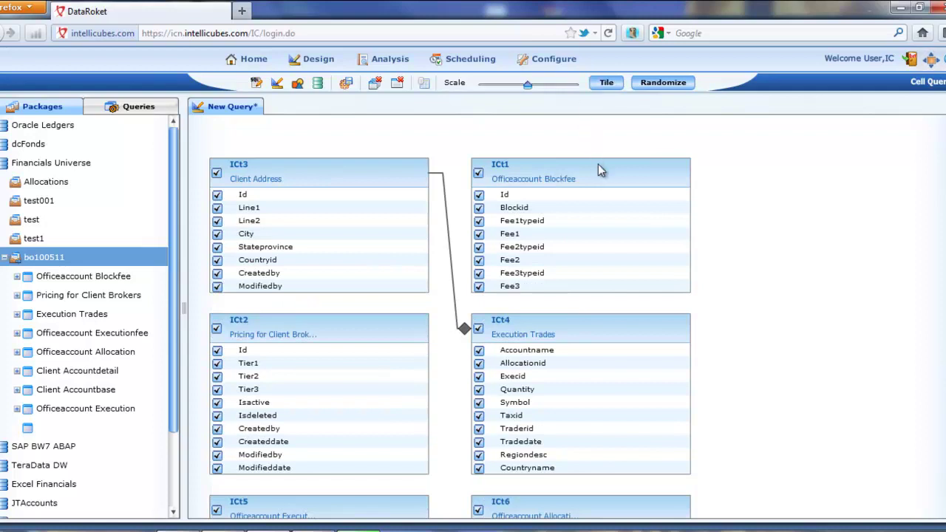
pyautogui.moveTo(598, 164)
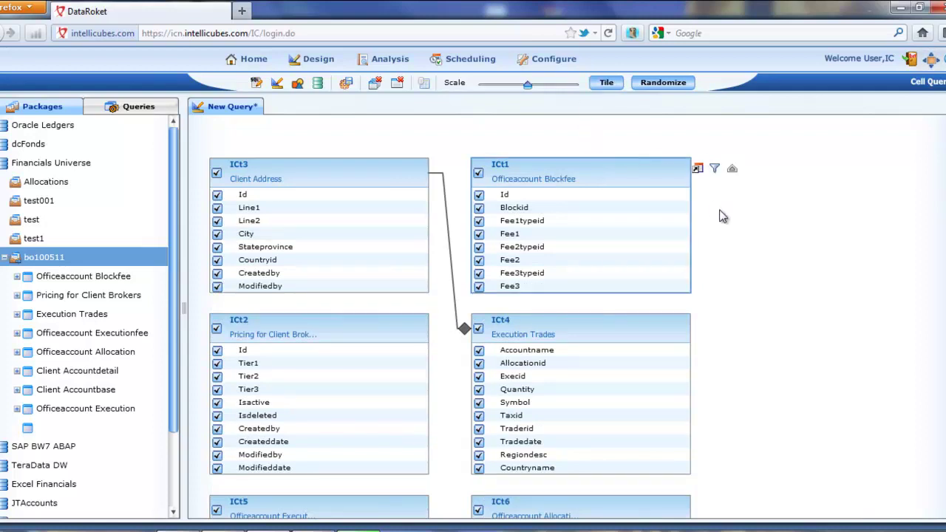
pyautogui.click(715, 170)
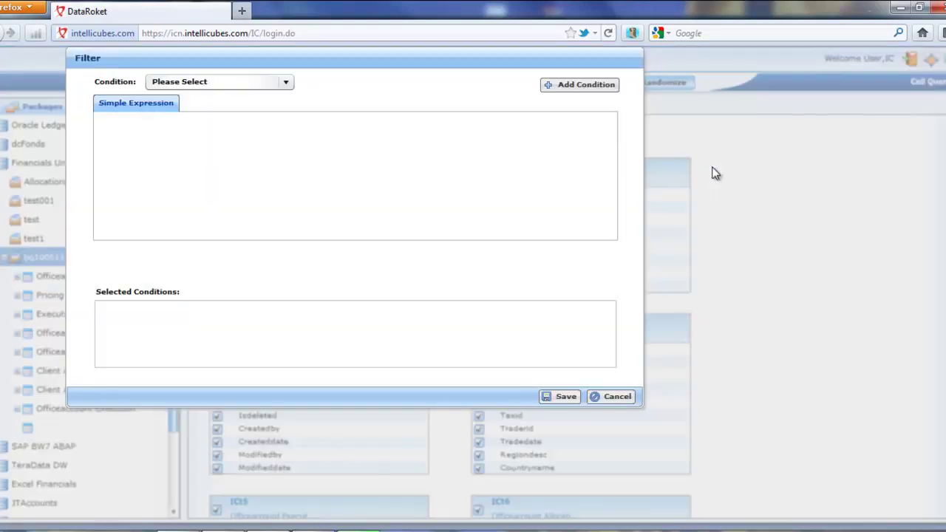
pyautogui.click(286, 83)
pyautogui.click(204, 126)
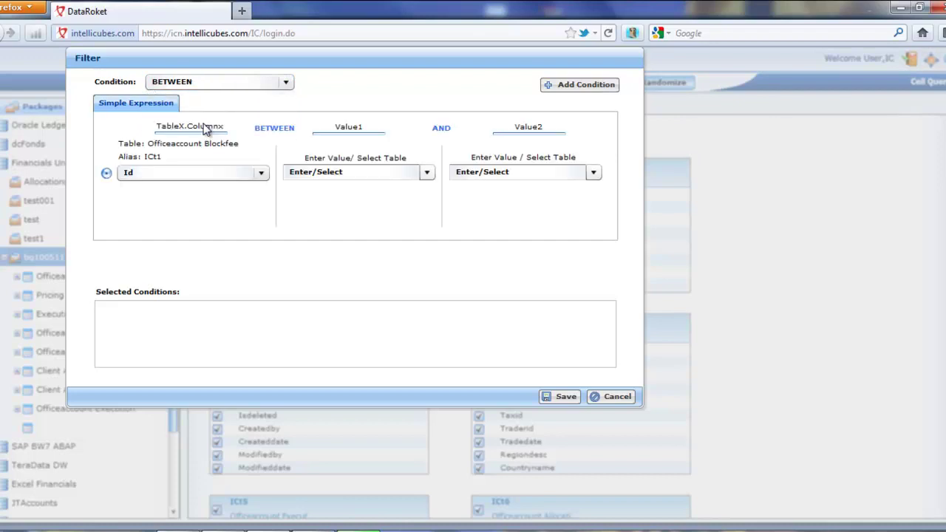
pyautogui.click(261, 173)
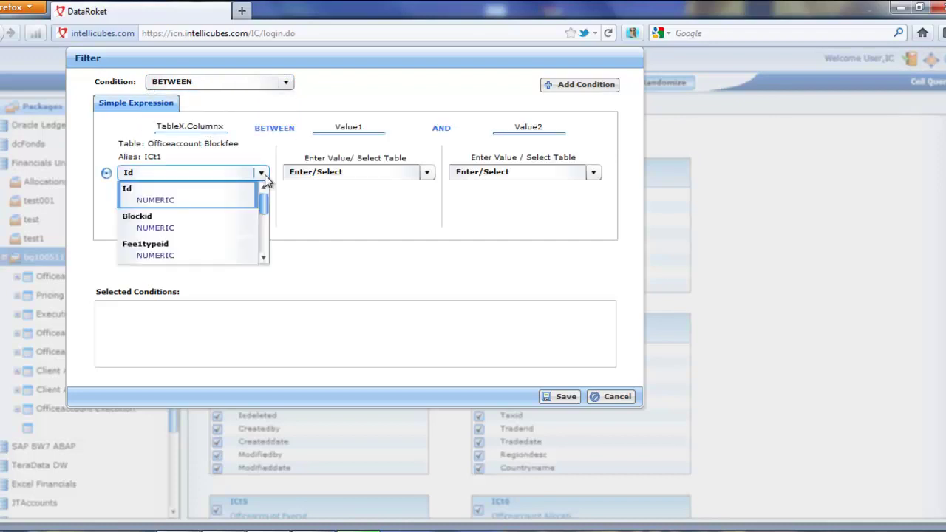
pyautogui.click(227, 247)
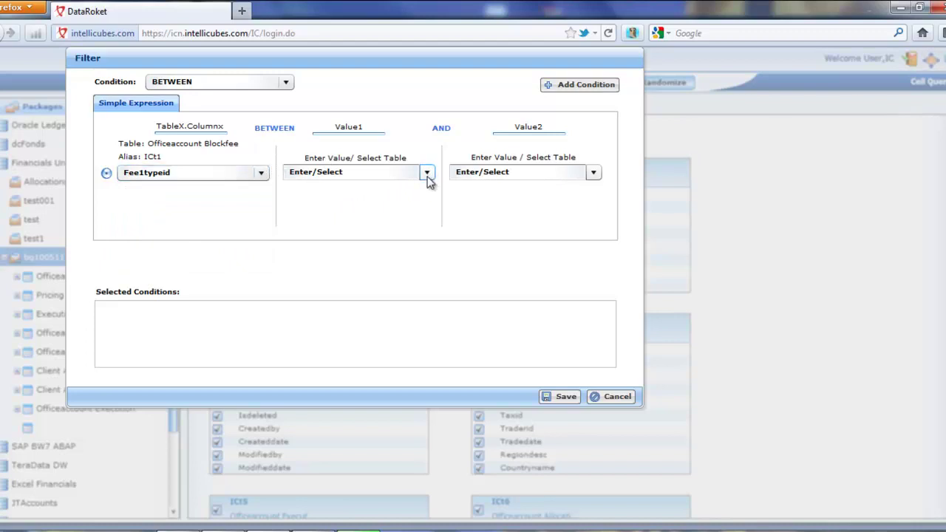
pyautogui.click(427, 178)
pyautogui.click(408, 216)
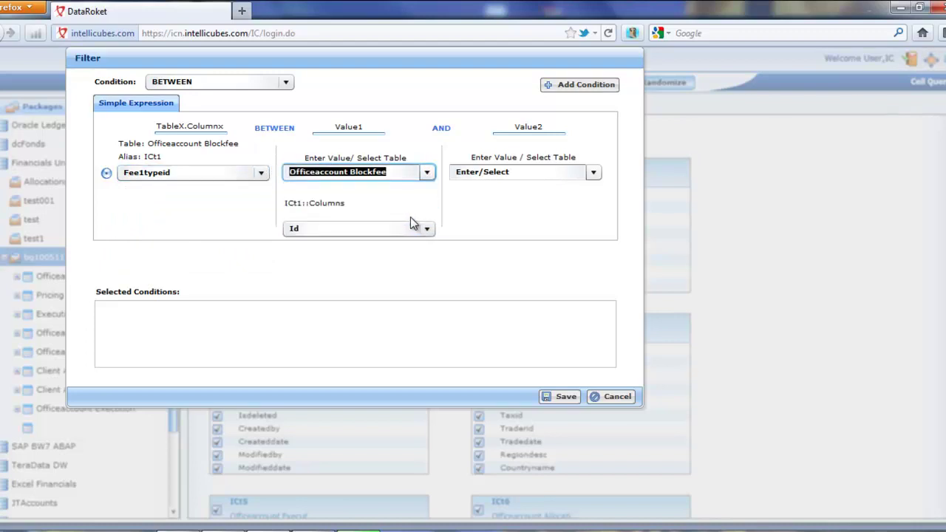
pyautogui.click(594, 172)
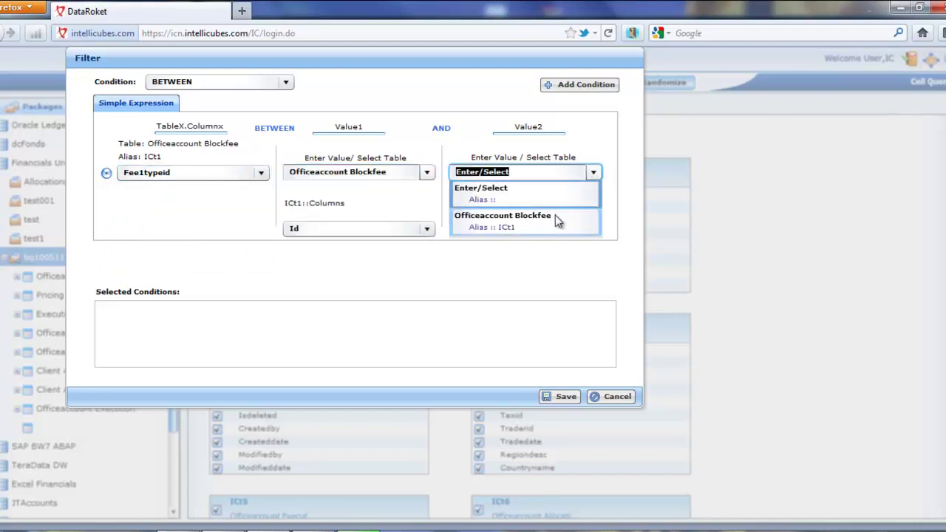
pyautogui.click(555, 217)
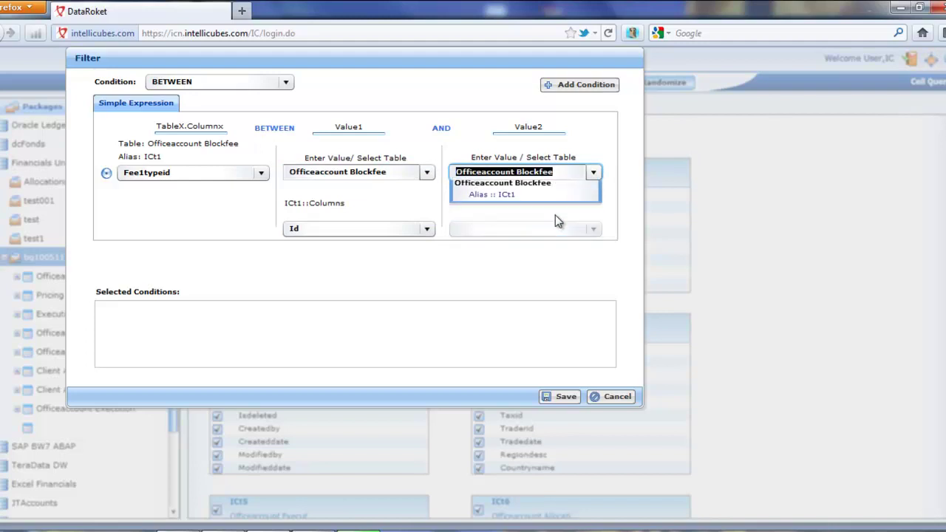
pyautogui.click(595, 84)
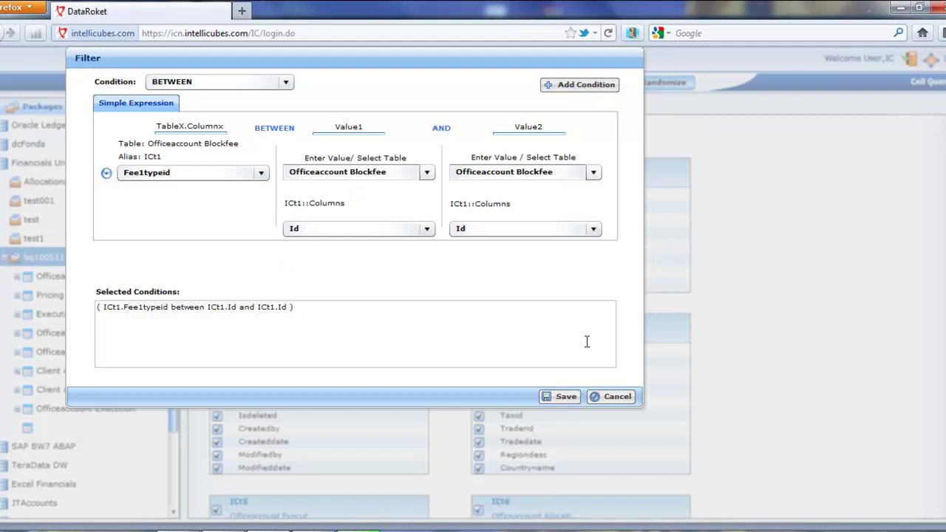
# - Discard the drafted filter and begin a free-text Oracle Ledgers SQL query with 'Select'
pyautogui.click(615, 396)
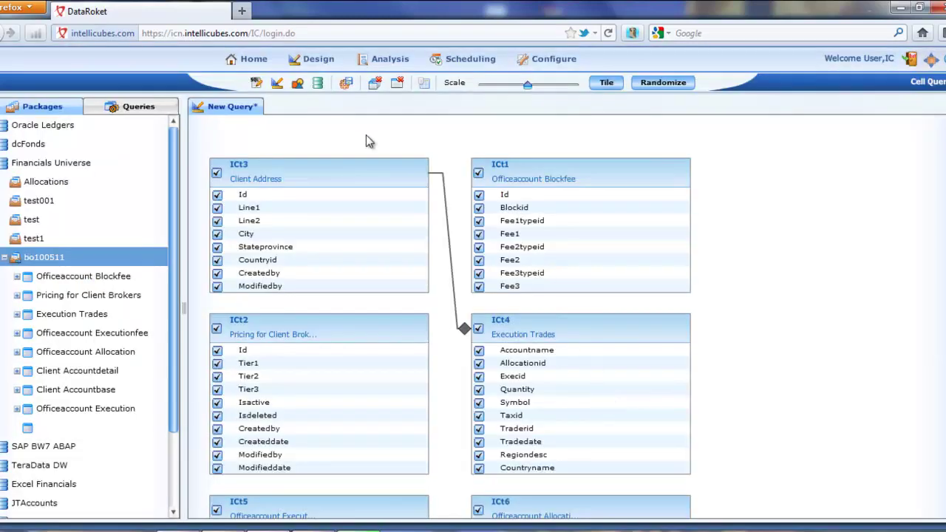
pyautogui.click(255, 83)
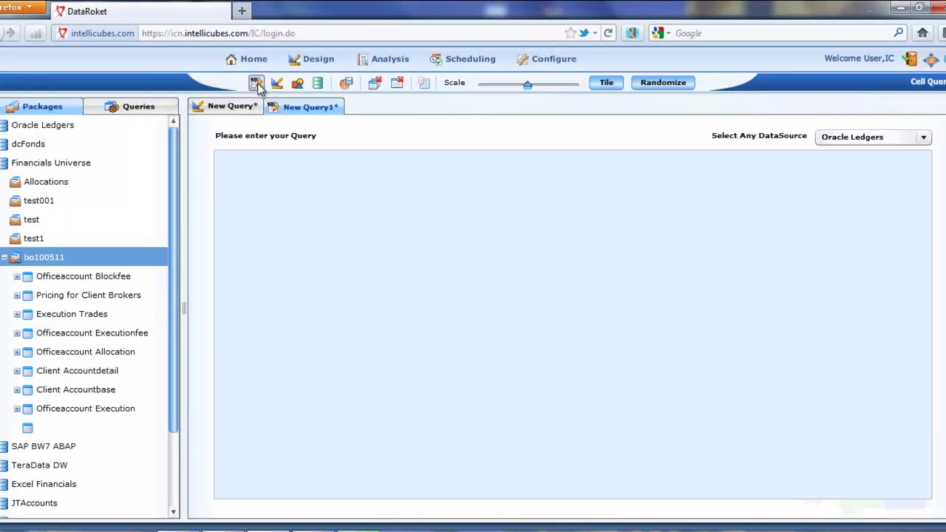
pyautogui.click(248, 196)
pyautogui.write('Se')
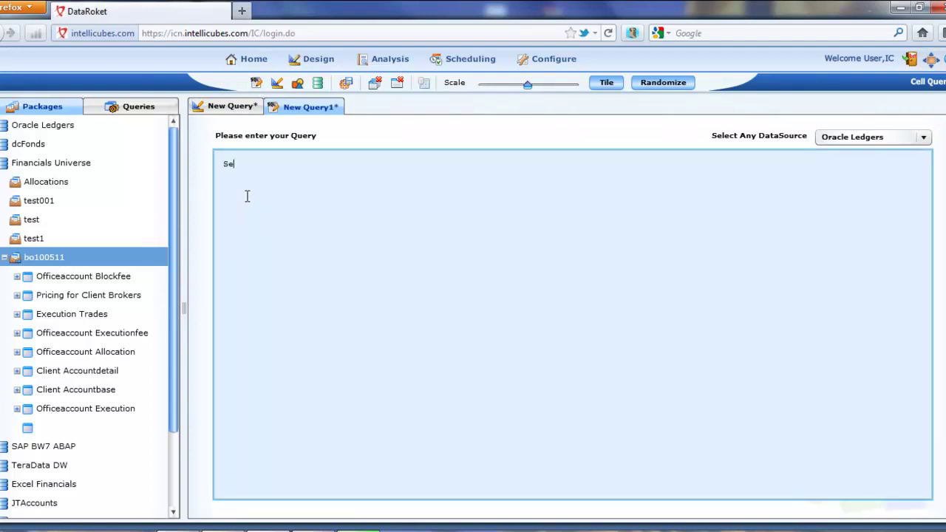
pyautogui.write('lect')
# - Build a selectables query with Id, Brokeraccountid and Execlinkid from Officeaccount Execution
pyautogui.click(297, 84)
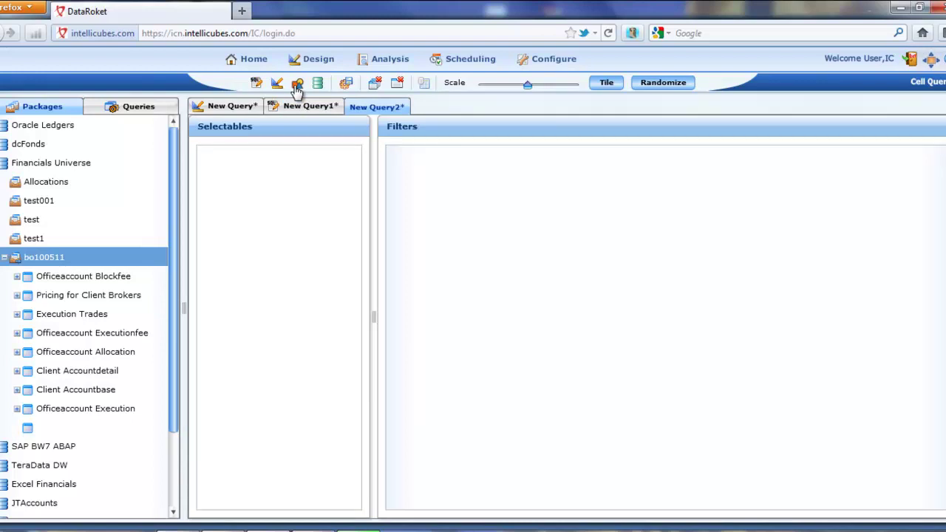
pyautogui.click(102, 411)
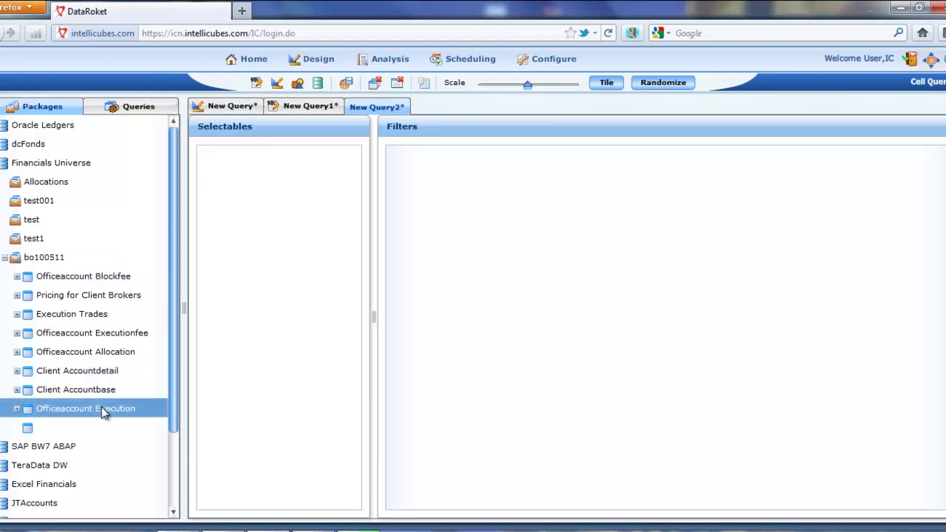
pyautogui.click(16, 409)
pyautogui.moveTo(52, 428); pyautogui.dragTo(277, 207)
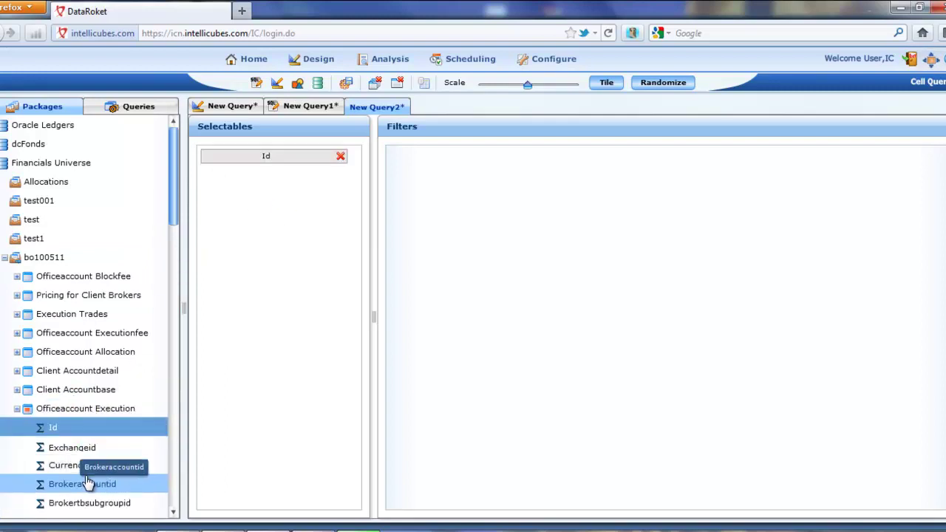
pyautogui.moveTo(85, 481); pyautogui.dragTo(280, 182)
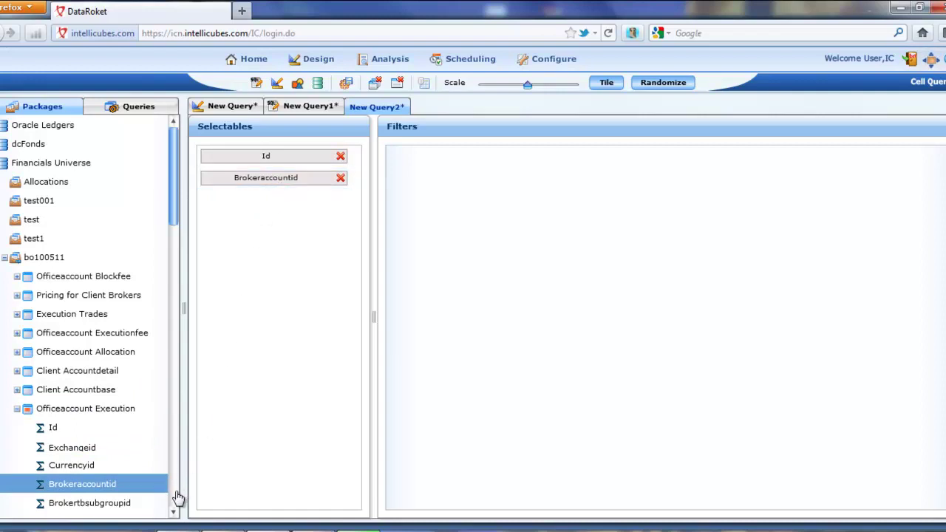
pyautogui.scroll(-5, 175, 500)
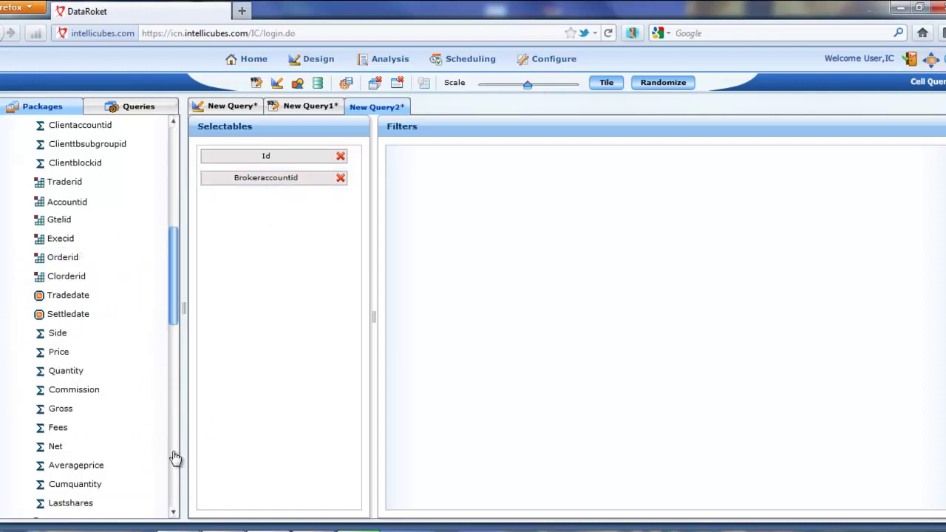
pyautogui.scroll(-5, 175, 459)
pyautogui.scroll(-5, 175, 459)
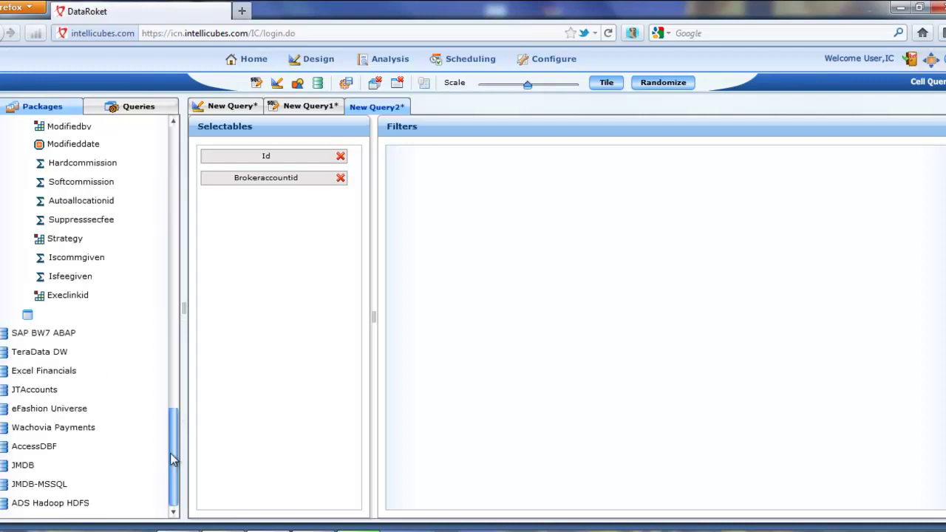
pyautogui.moveTo(74, 301); pyautogui.dragTo(306, 255)
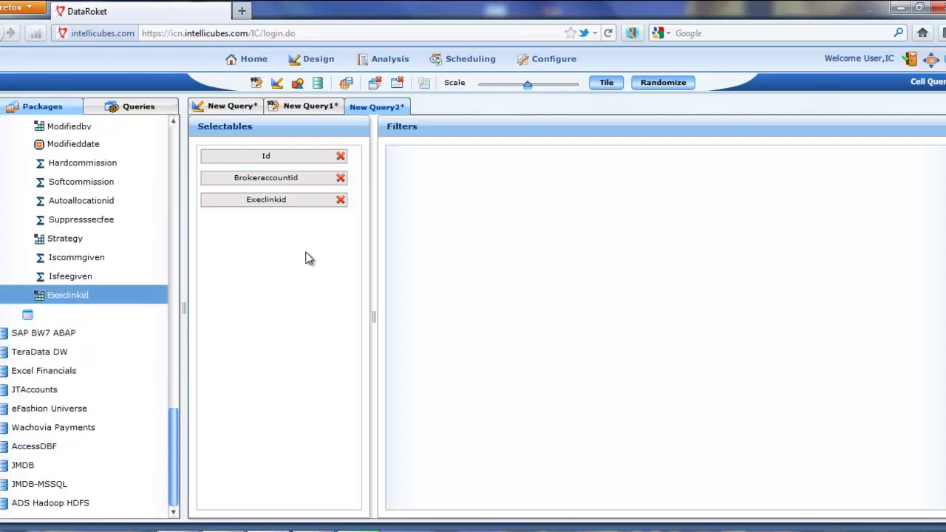
# - Save the query privately as BO100511.1 and acknowledge the confirmation
pyautogui.click(346, 84)
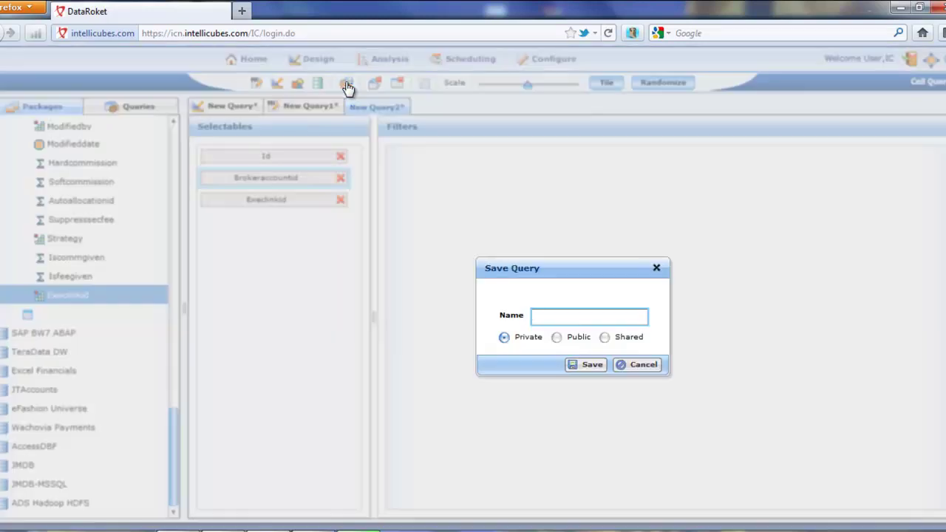
pyautogui.write('BO100511.1')
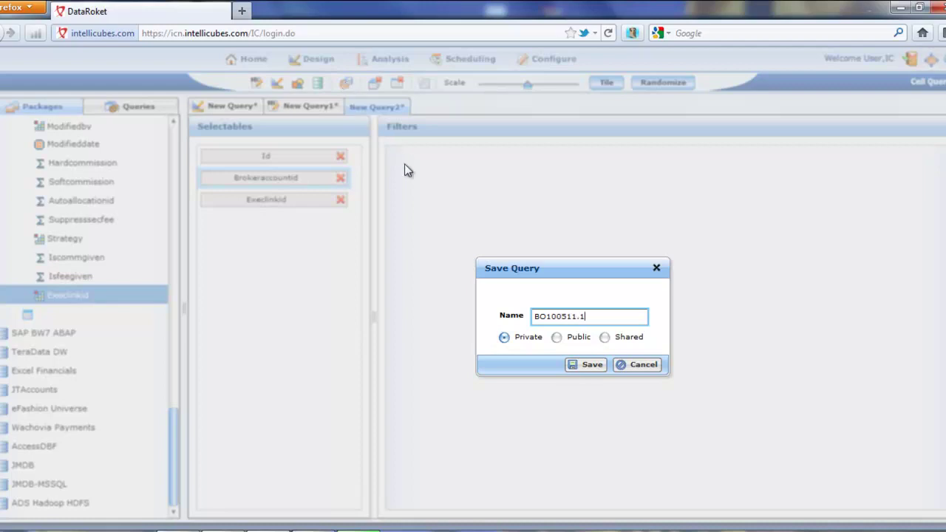
pyautogui.click(576, 364)
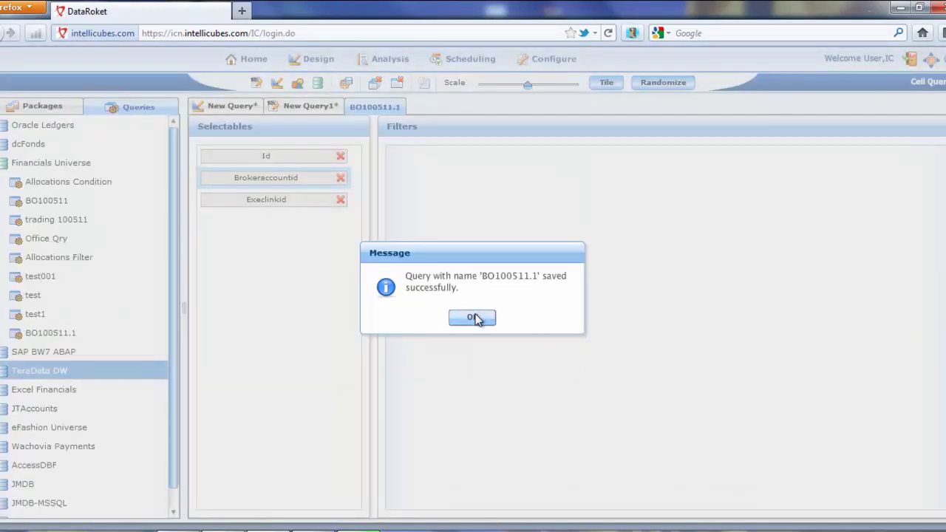
pyautogui.click(476, 318)
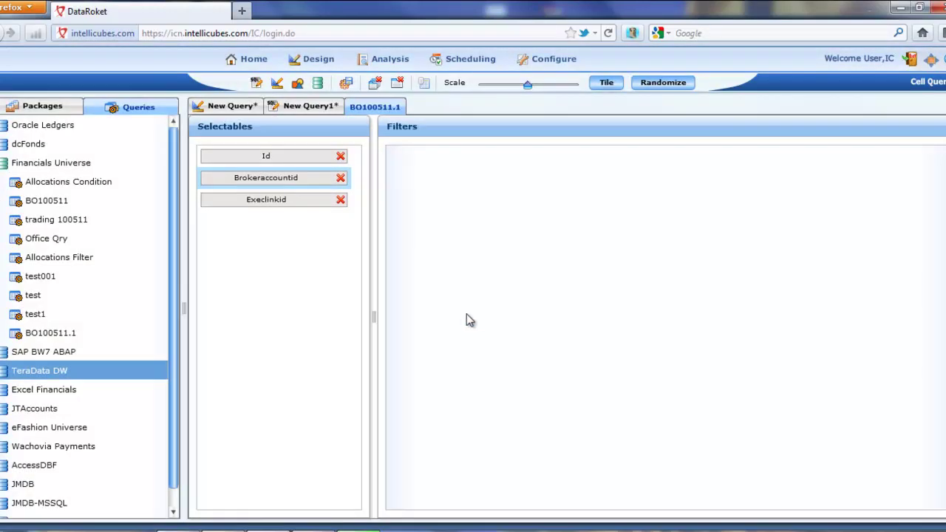
# - Open a new cell hierarchy and place the BO100511 query with all its fields on the canvas
pyautogui.click(305, 65)
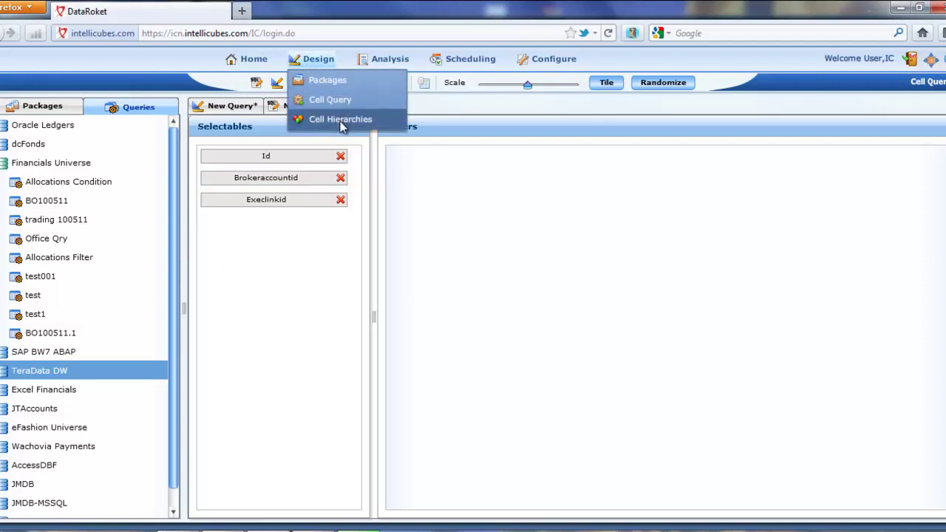
pyautogui.click(339, 120)
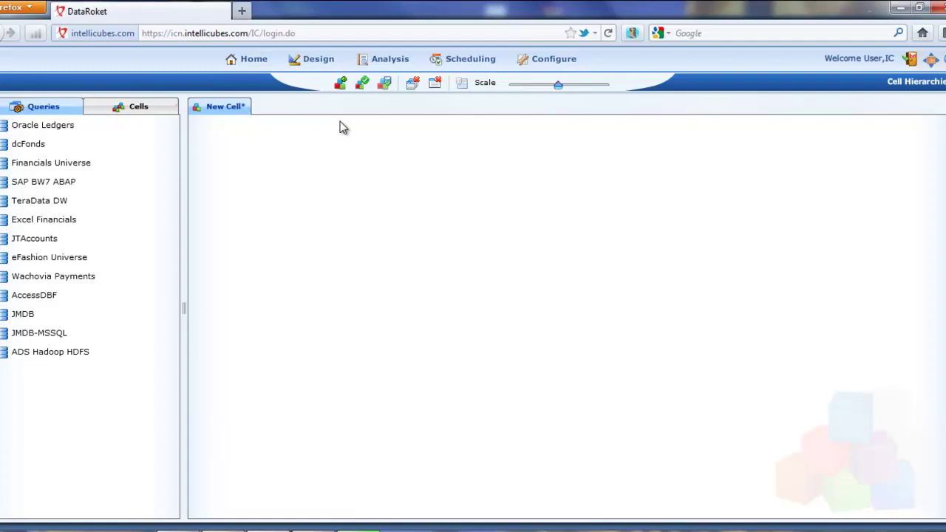
pyautogui.click(65, 162)
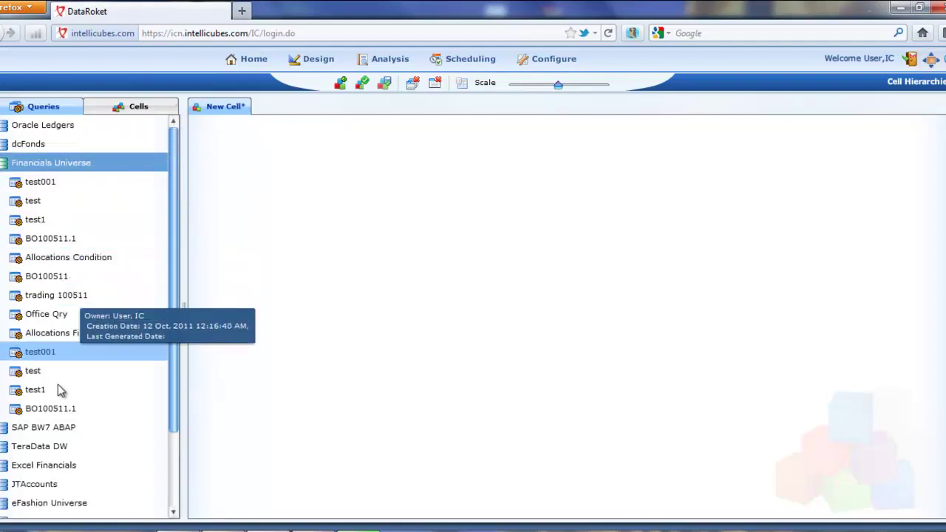
pyautogui.click(67, 274)
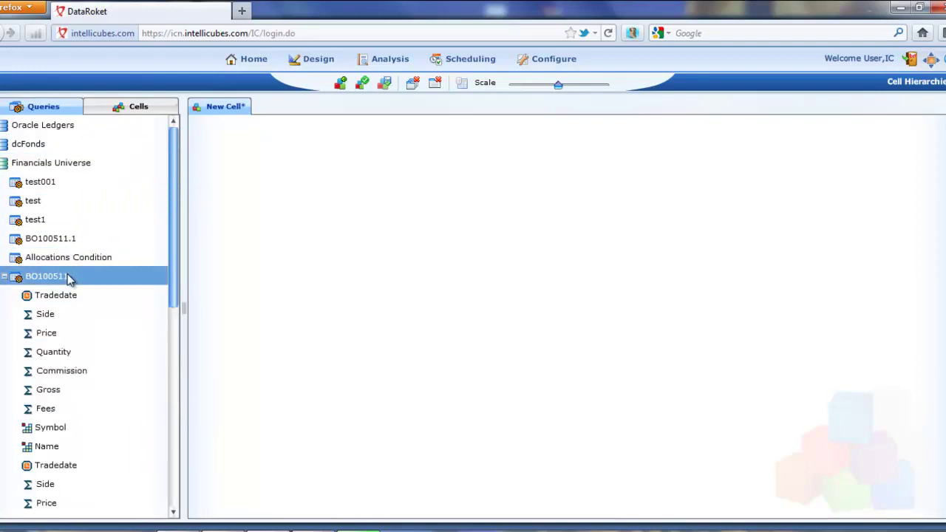
pyautogui.moveTo(66, 277); pyautogui.dragTo(430, 214)
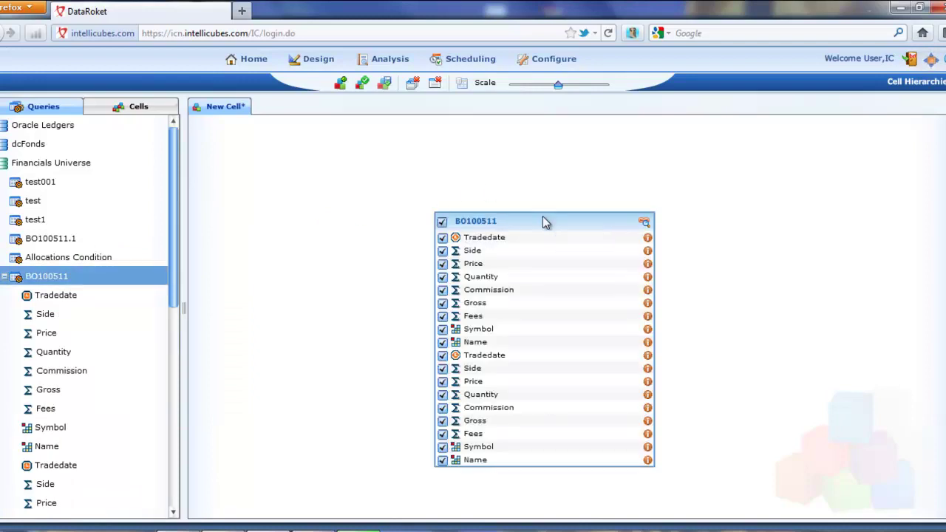
pyautogui.moveTo(543, 220); pyautogui.dragTo(526, 174)
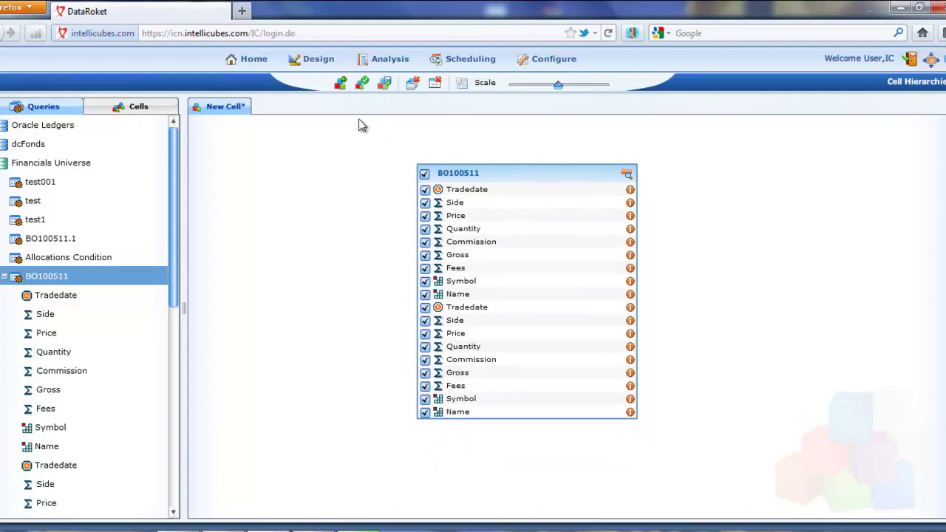
# - Save the cell as bo100511 in QlikView 10 QVX Format with cells density 170000, confirming the save
pyautogui.click(384, 84)
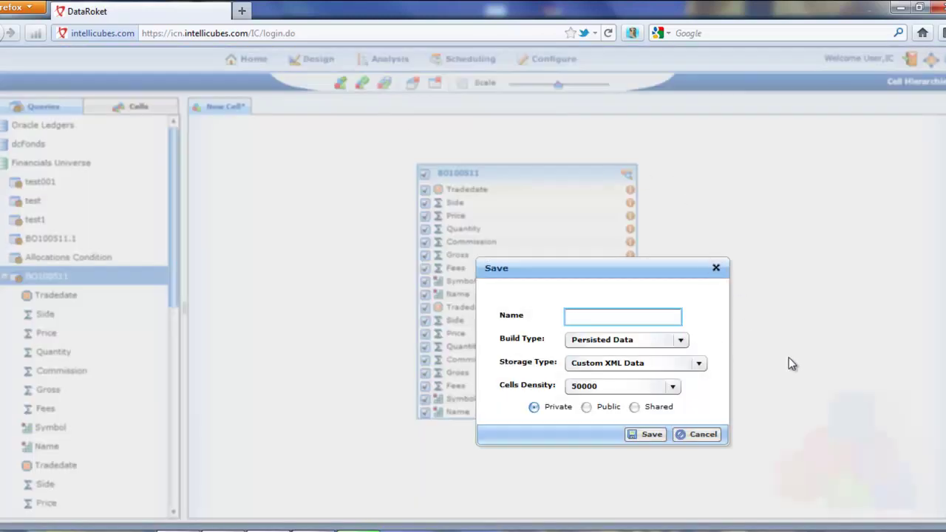
pyautogui.write('bo100511')
pyautogui.click(698, 363)
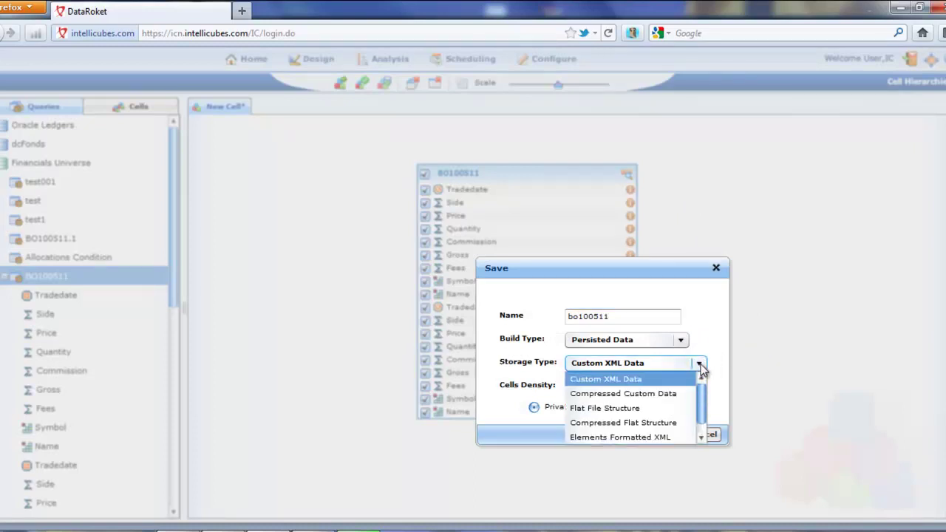
pyautogui.click(700, 437)
pyautogui.click(666, 435)
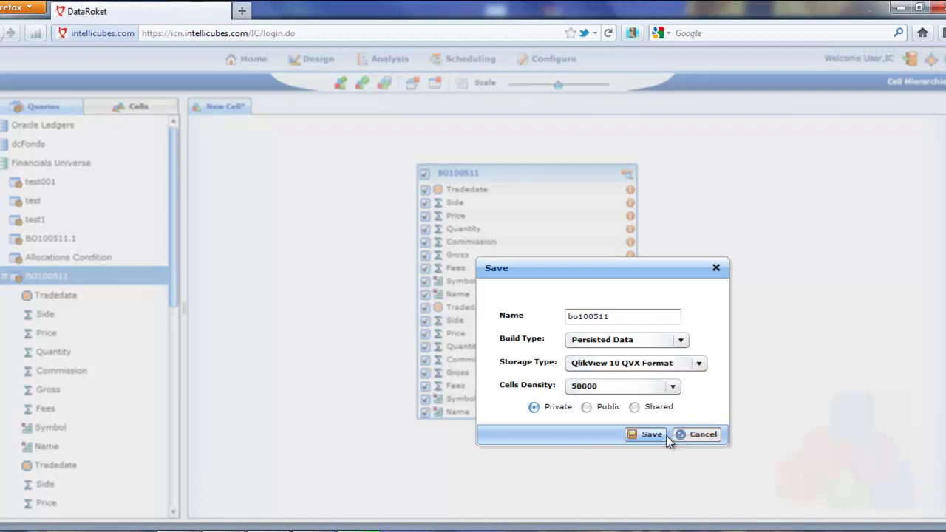
pyautogui.click(671, 387)
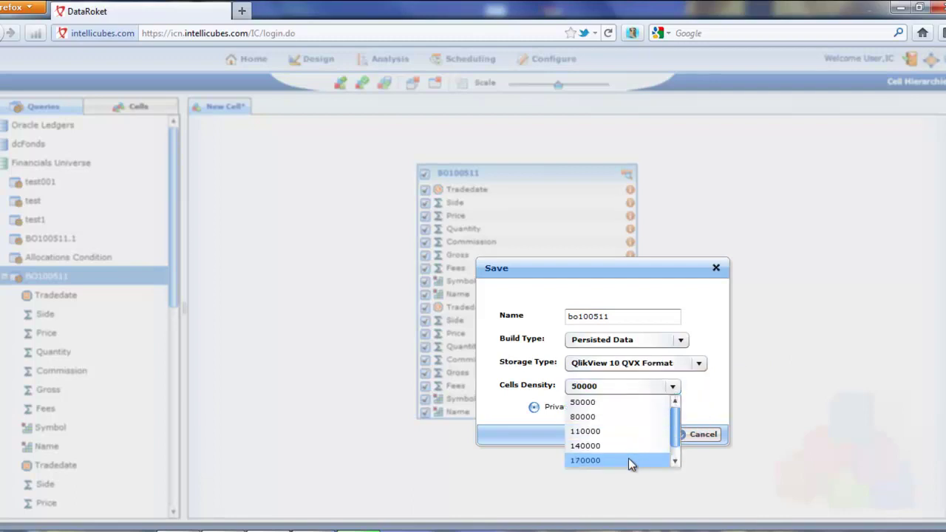
pyautogui.click(630, 461)
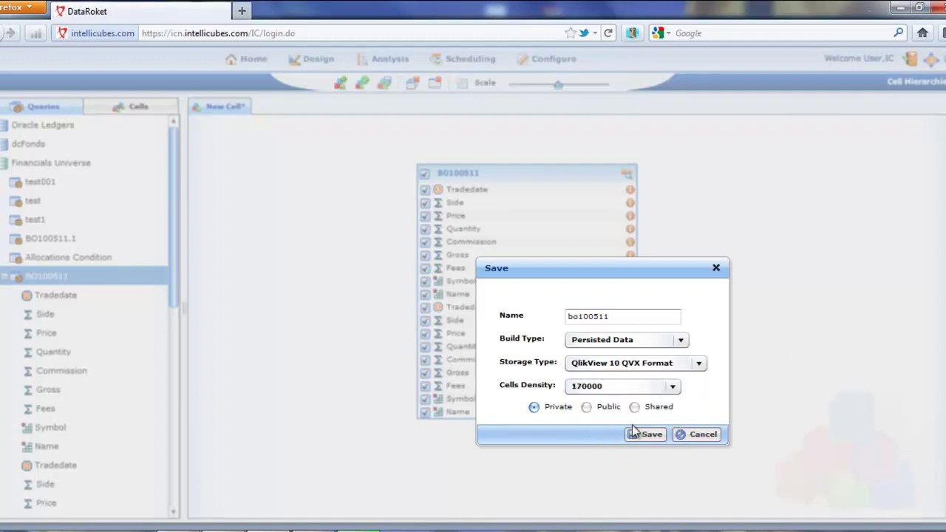
pyautogui.click(644, 436)
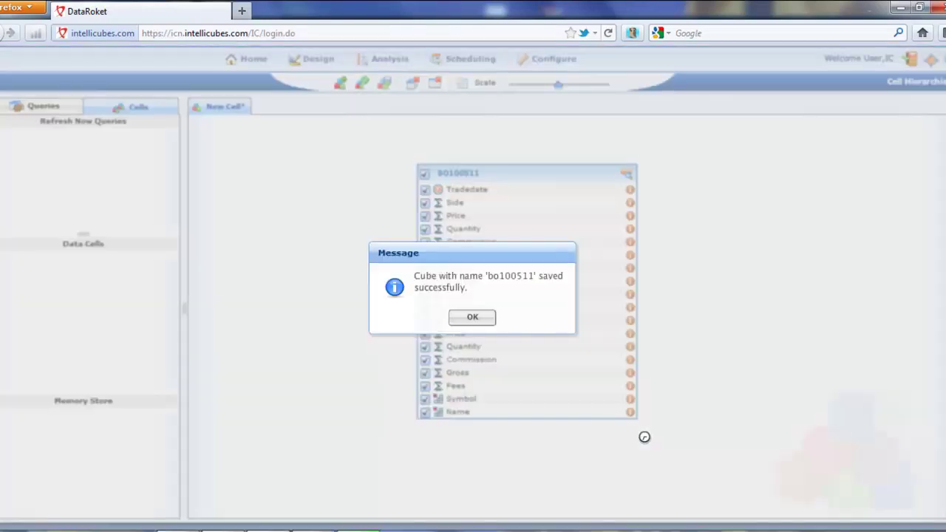
pyautogui.click(472, 317)
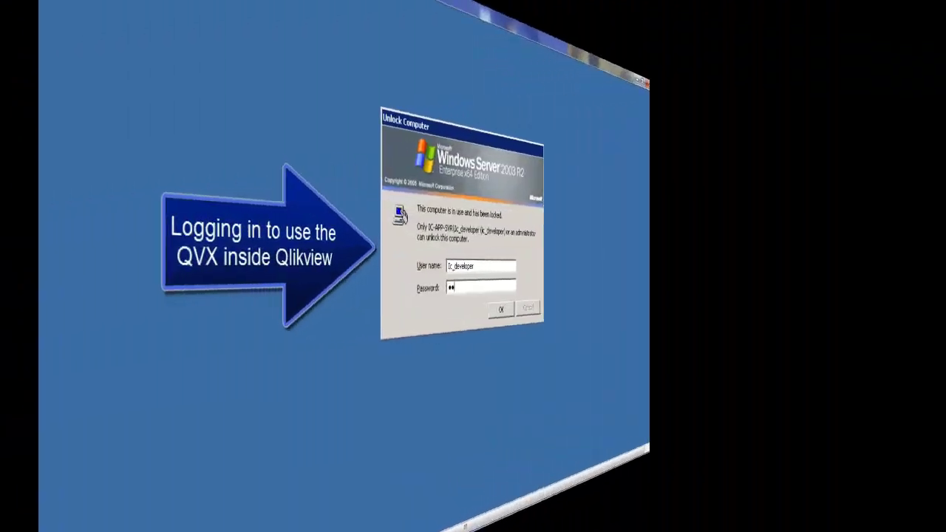
# - Enter the account password to unlock the remote Windows Server session
pyautogui.write('******')
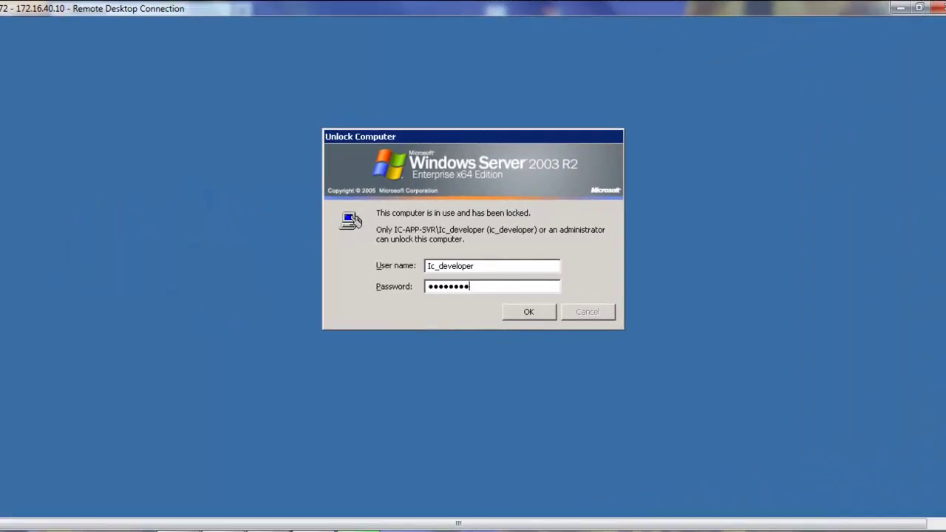
pyautogui.write('***')
pyautogui.press('Return')
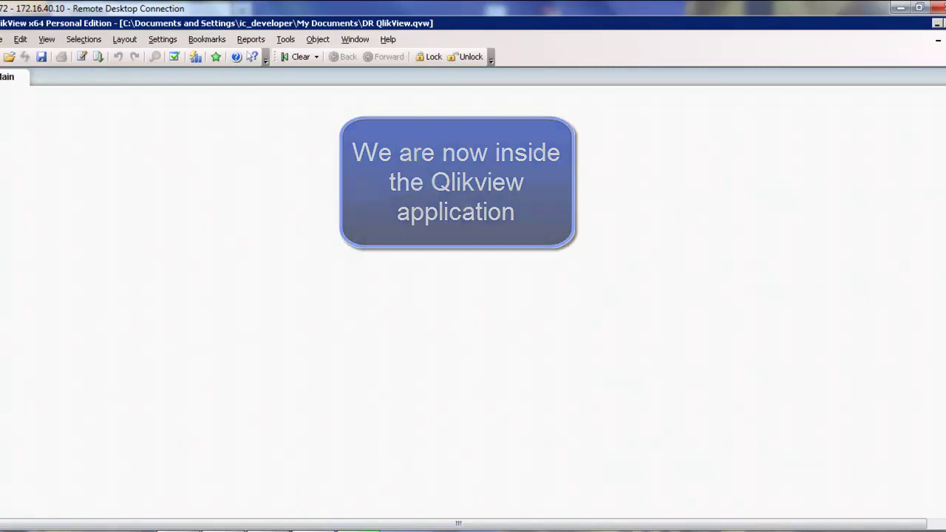
# - Open the DR QlikView load script, review it from the top, and reload the CubeData
pyautogui.click(2, 39)
pyautogui.click(79, 351)
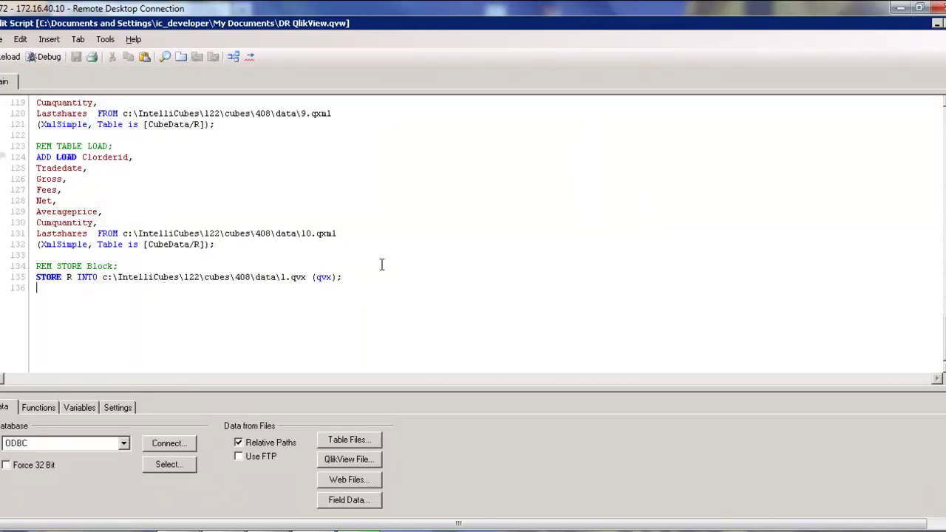
pyautogui.scroll(20, 473, 236)
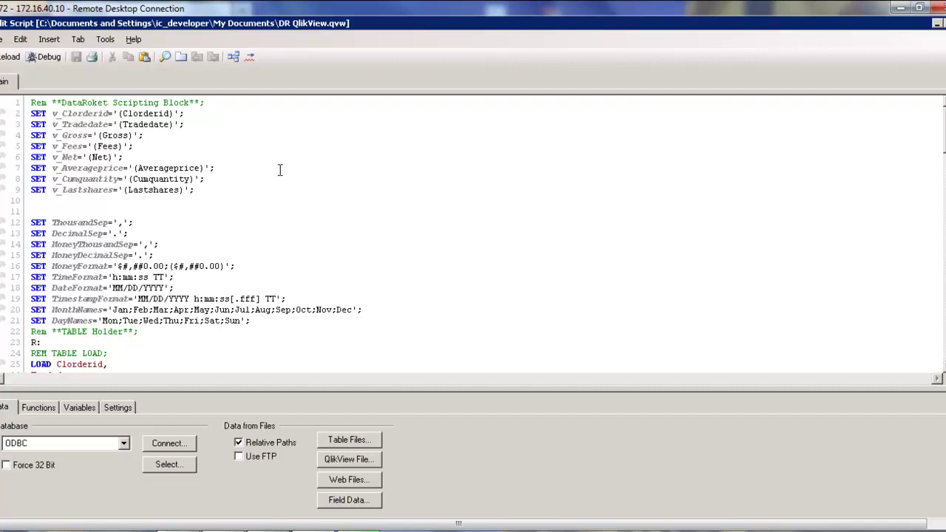
pyautogui.click(9, 57)
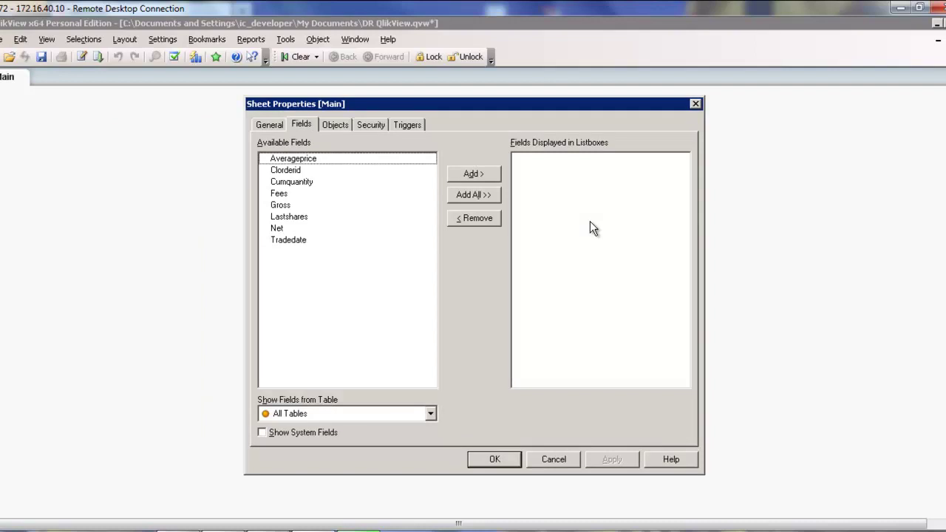
# - Add all CubeData fields as listboxes, then move Clorderid right and Tradedate toward the centre
pyautogui.click(487, 195)
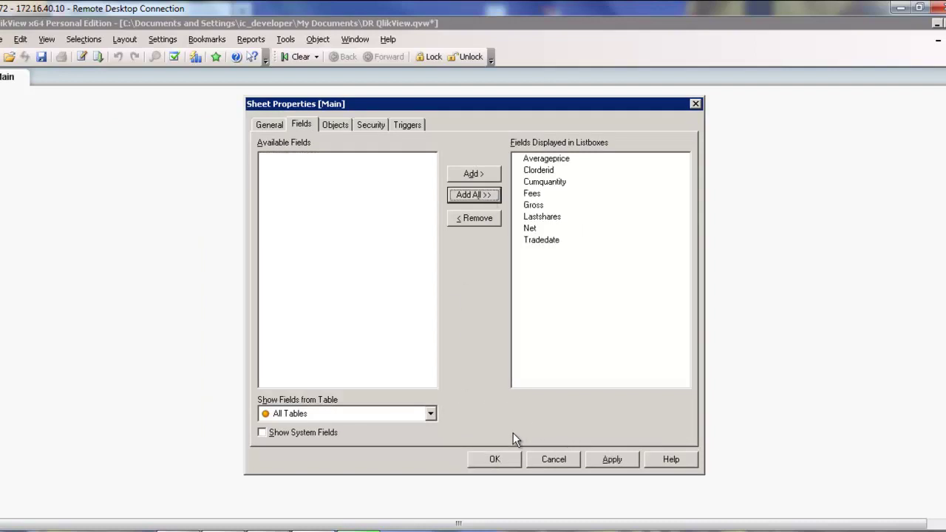
pyautogui.click(498, 458)
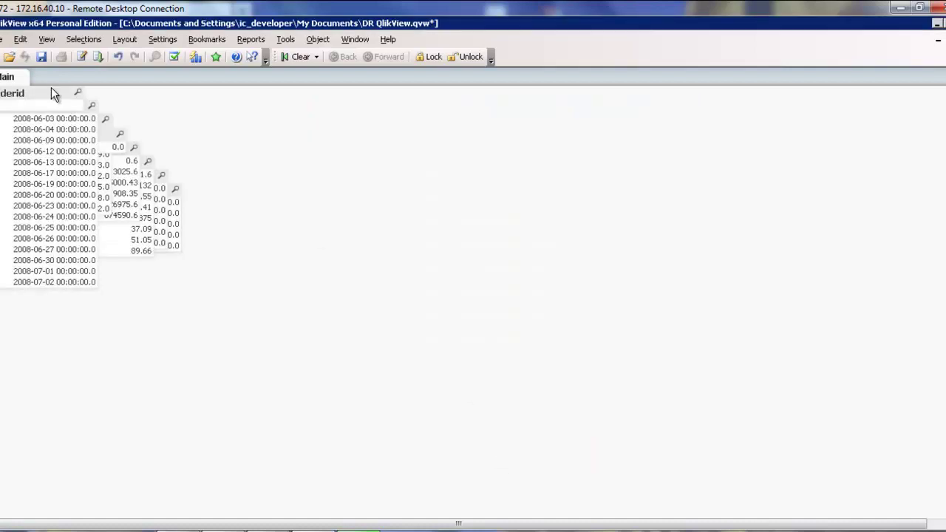
pyautogui.moveTo(51, 87); pyautogui.dragTo(802, 151)
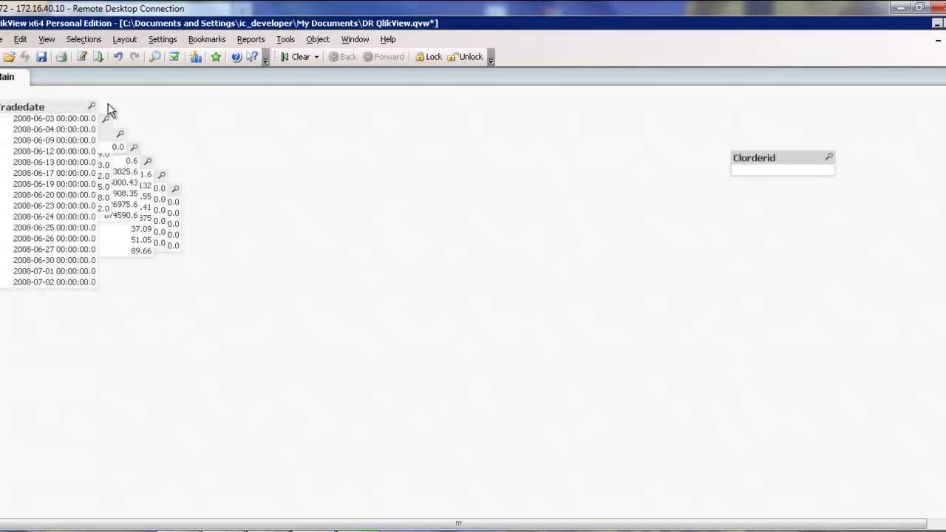
pyautogui.moveTo(67, 110); pyautogui.dragTo(663, 180)
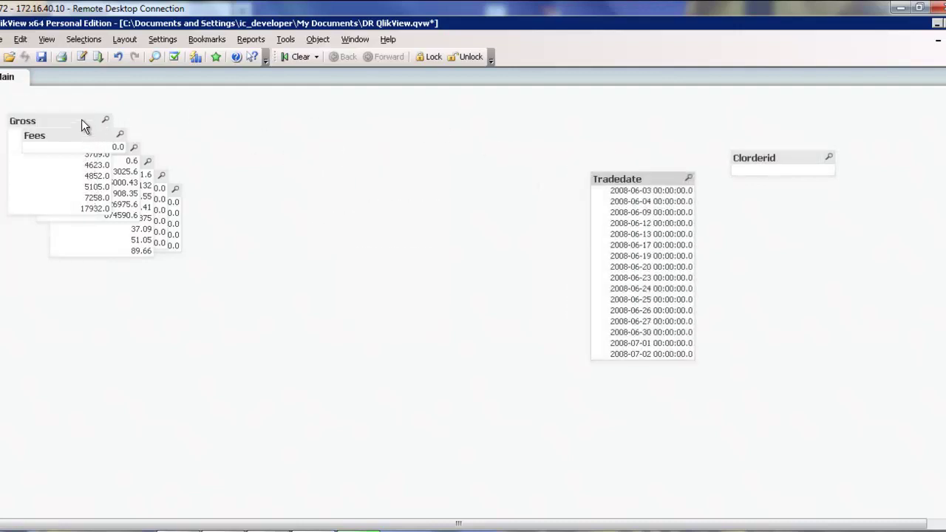